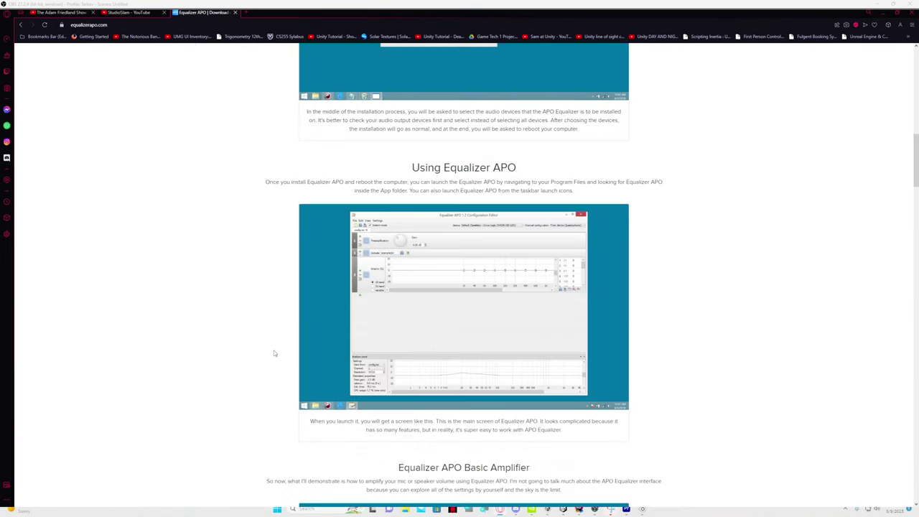
Scroll the Equalizer APO download page down to the 'Using Equalizer APO' section.
scroll(274, 353, down, 2)
scroll(274, 352, down, 2)
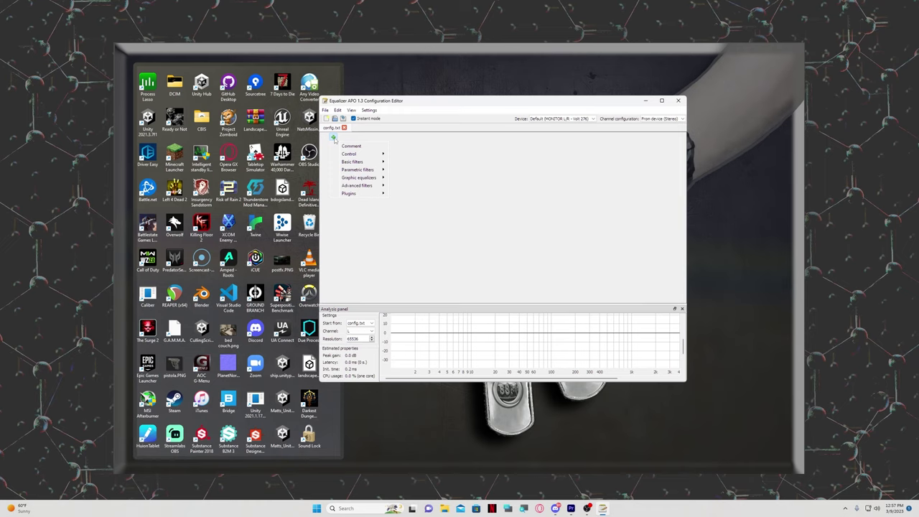
click(334, 140)
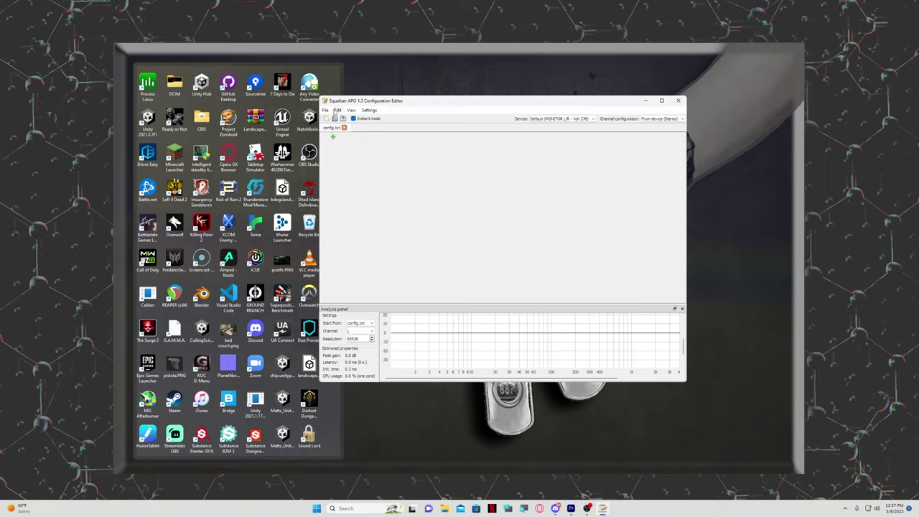
click(326, 110)
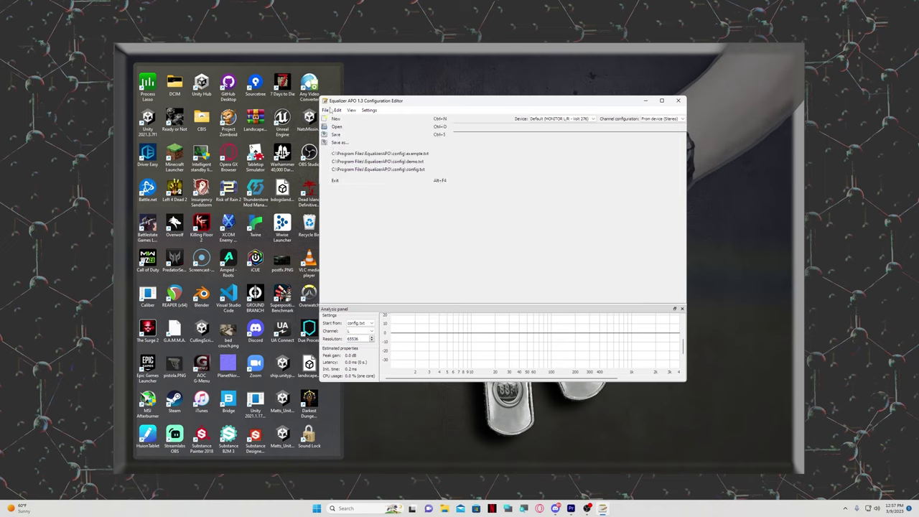
click(329, 110)
click(370, 110)
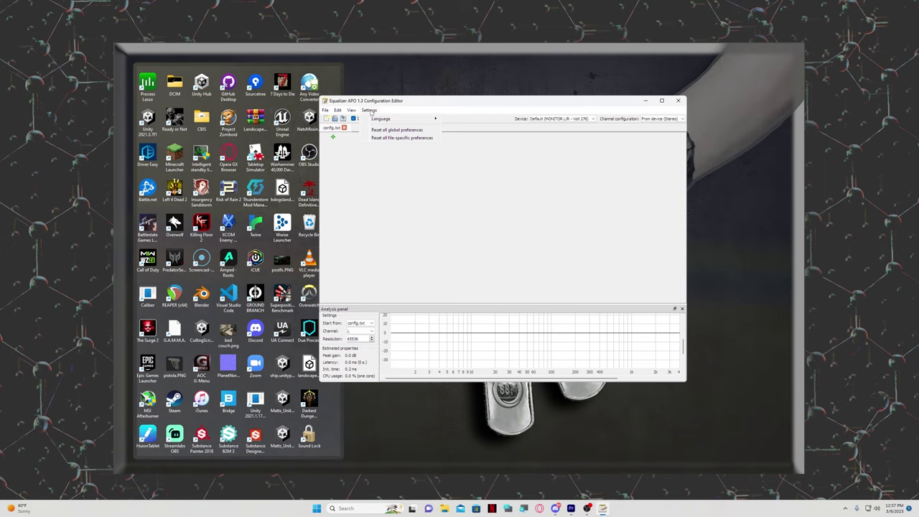
click(369, 110)
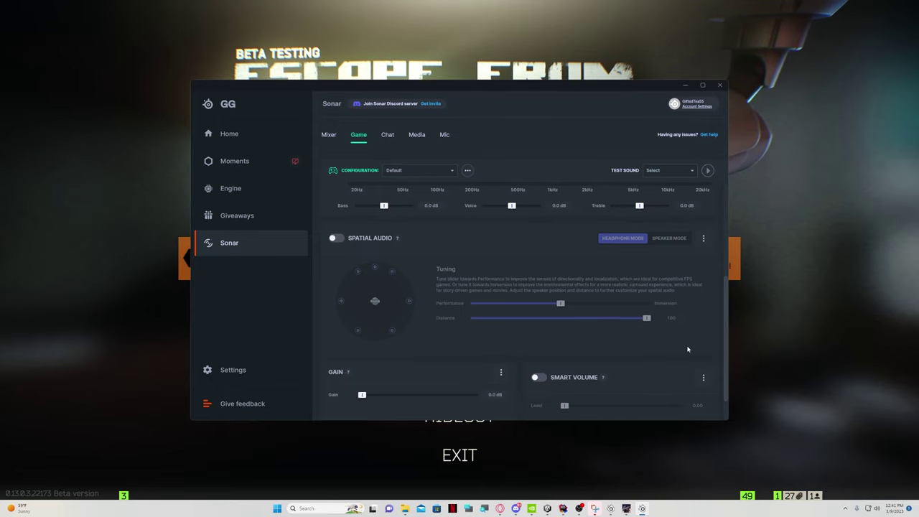
scroll(688, 350, up, 1)
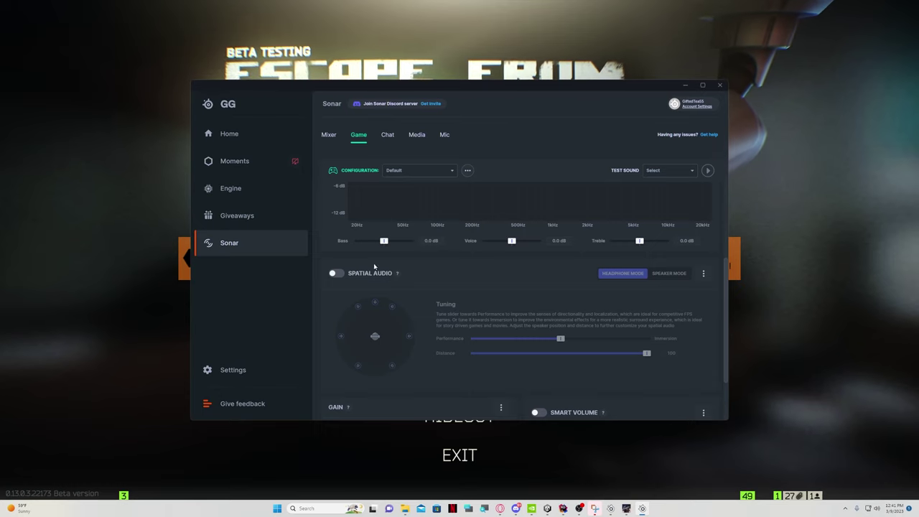
click(336, 274)
click(337, 275)
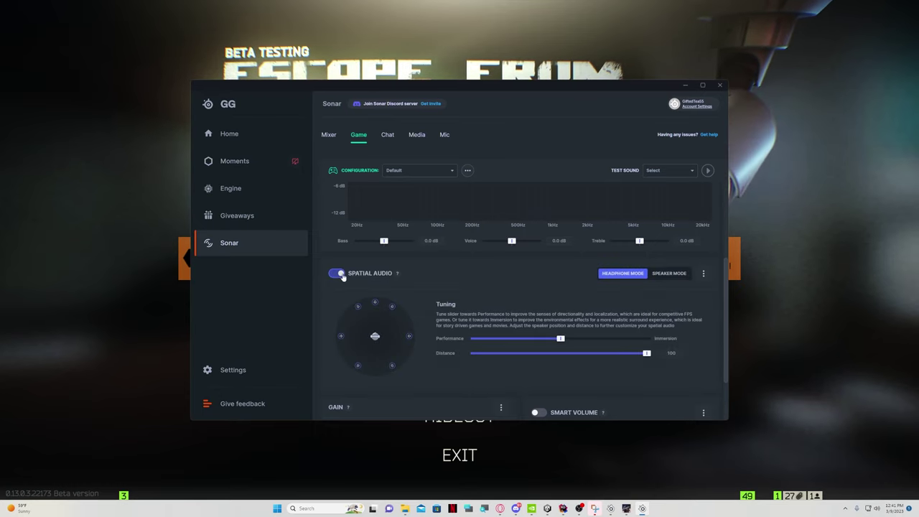
scroll(339, 278, down, 2)
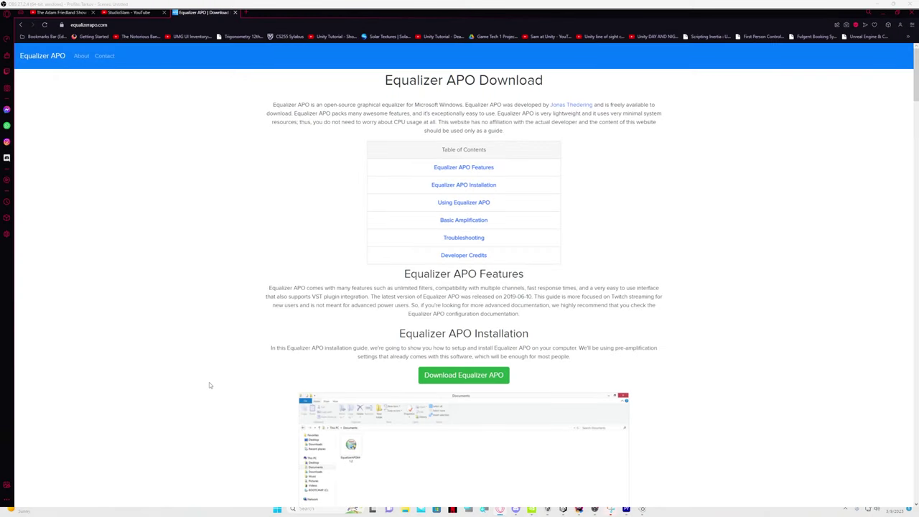
Scroll the guide past 'Using Equalizer APO' down to 'Equalizer APO Basic Amplifier'.
scroll(274, 350, down, 3)
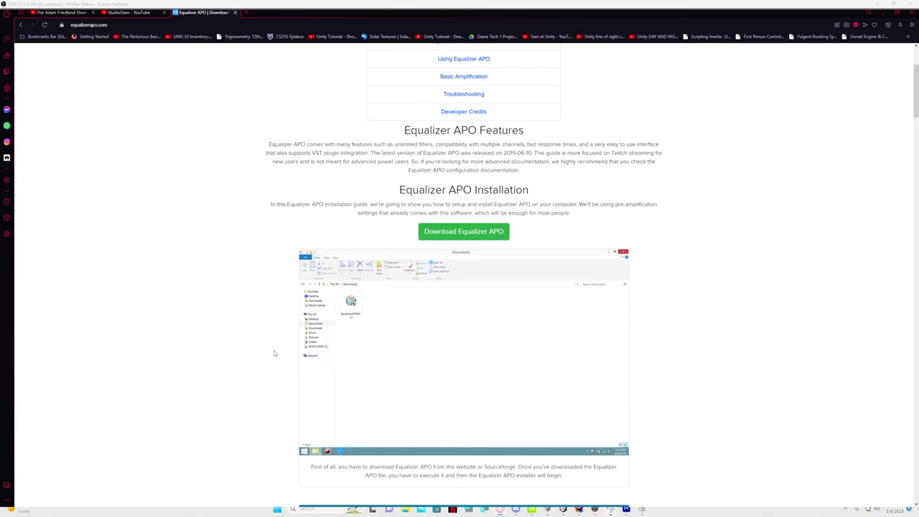
scroll(273, 353, down, 10)
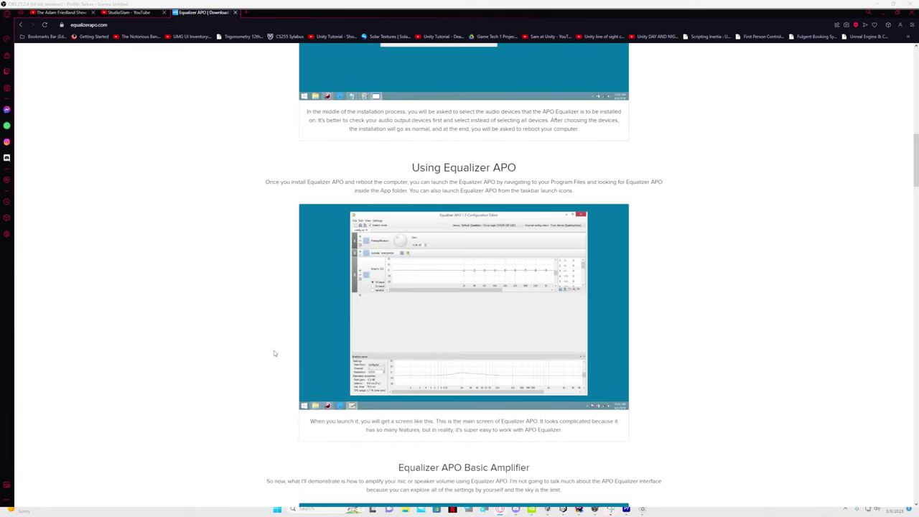
scroll(274, 352, down, 5)
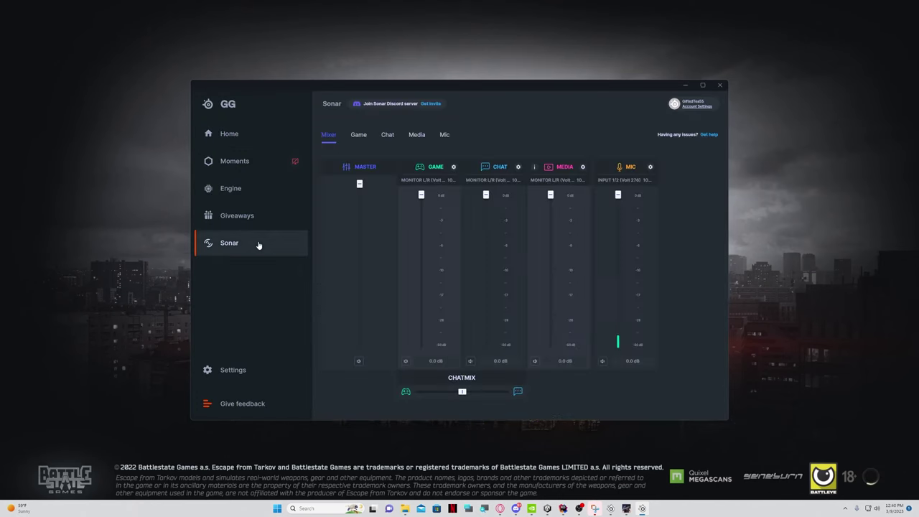
Switch Sonar's Game channel to the 'Escape from Tarkov' configuration.
click(359, 135)
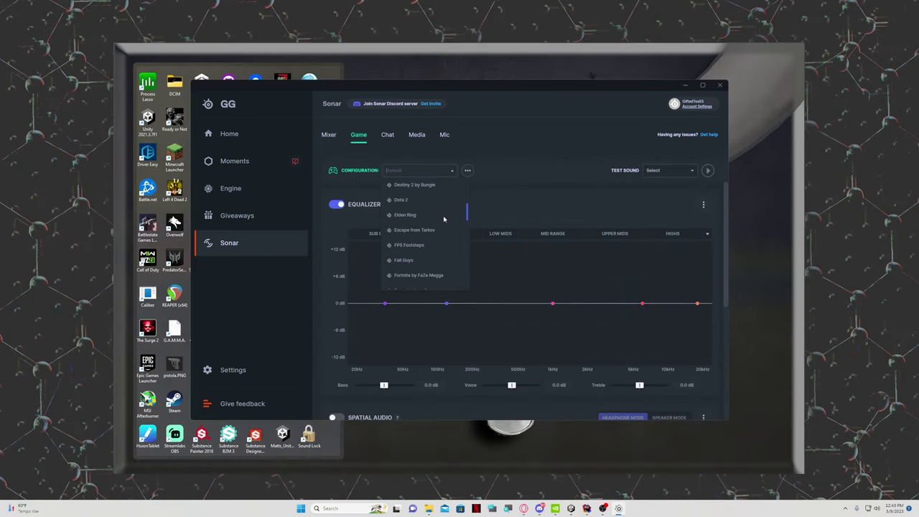
click(423, 229)
scroll(333, 250, down, 3)
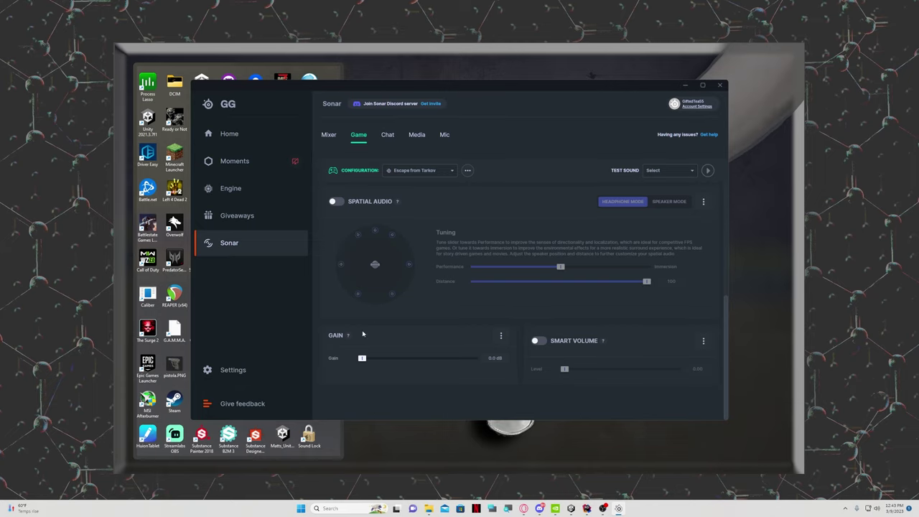
scroll(581, 373, up, 3)
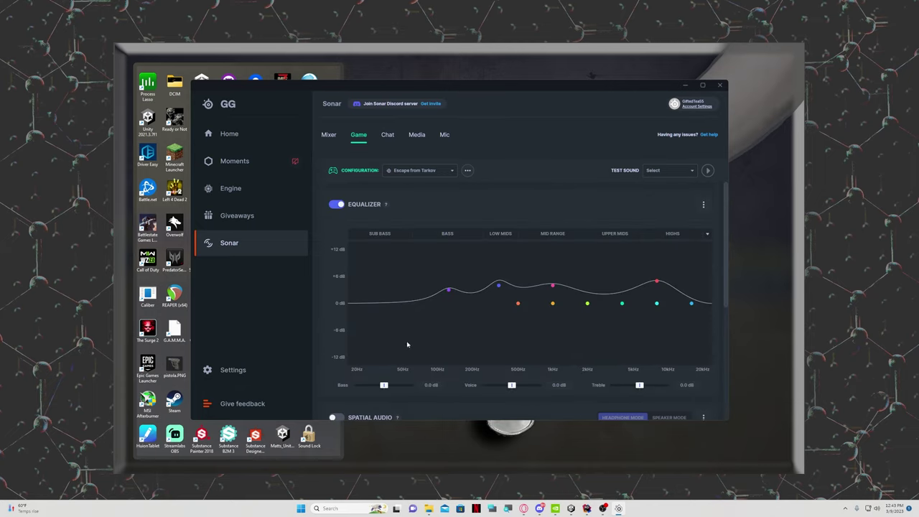
scroll(406, 345, down, 3)
mouse_move(604, 341)
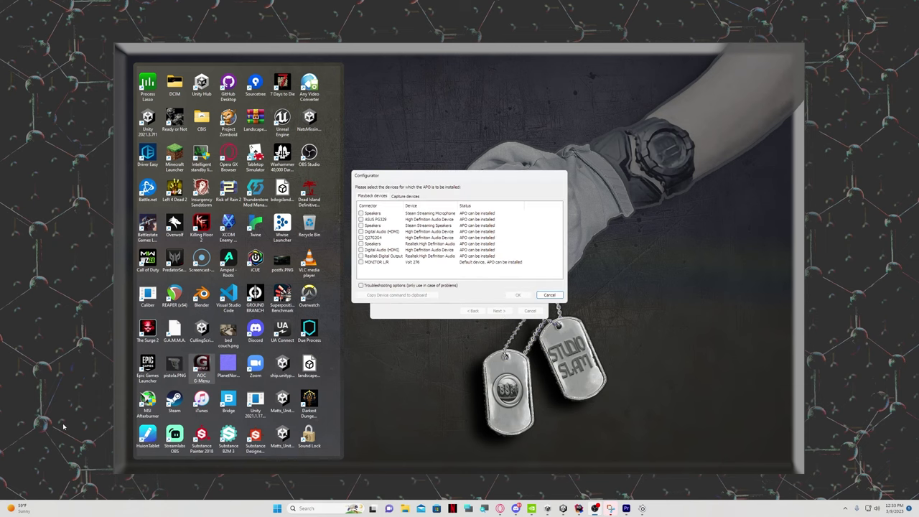
Install APO on MONITOR L/R, finish setup to reboot later, and search Windows for 'confi'.
click(361, 262)
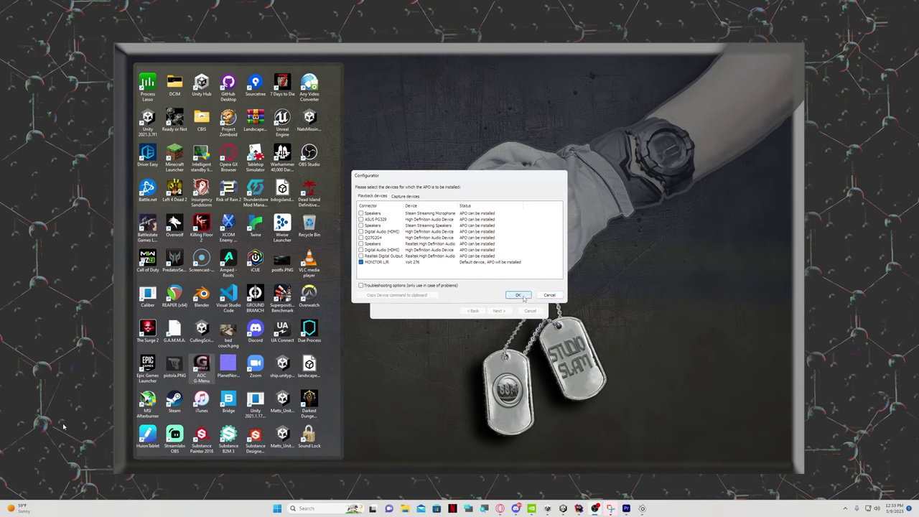
click(524, 296)
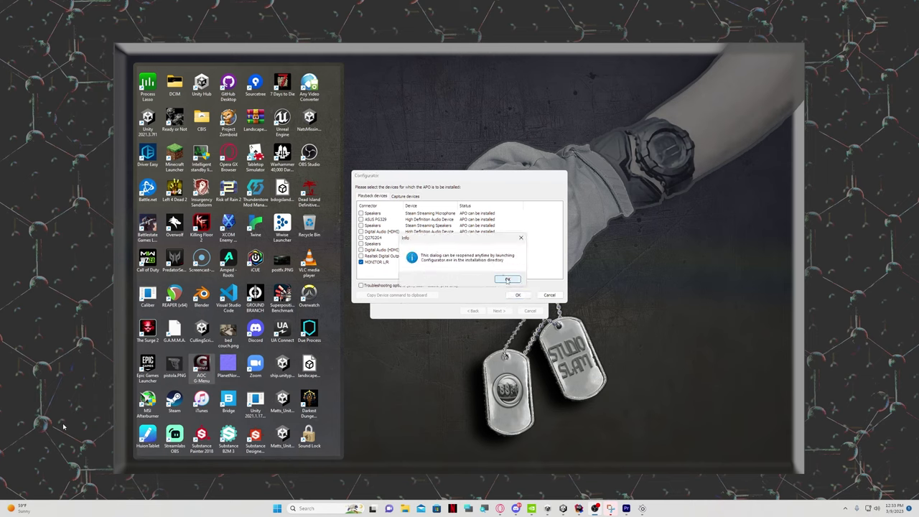
click(507, 279)
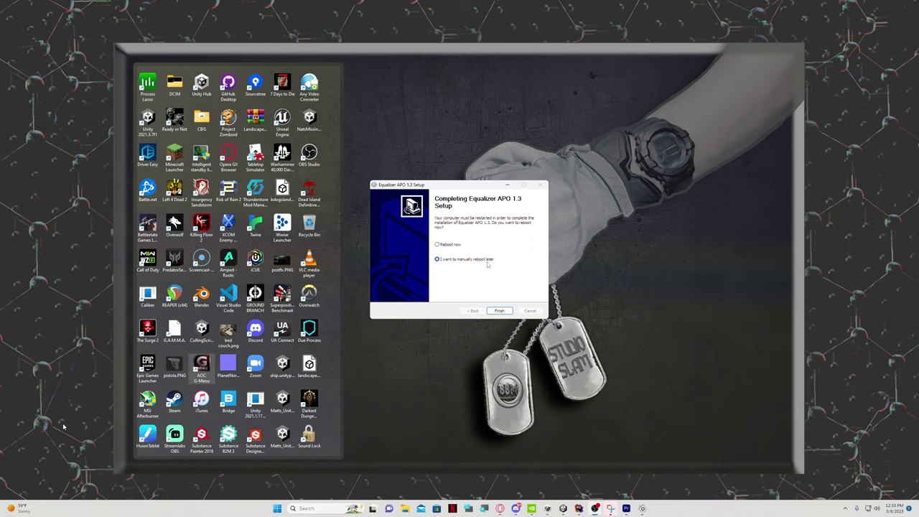
click(500, 310)
key(super)
text(confi)
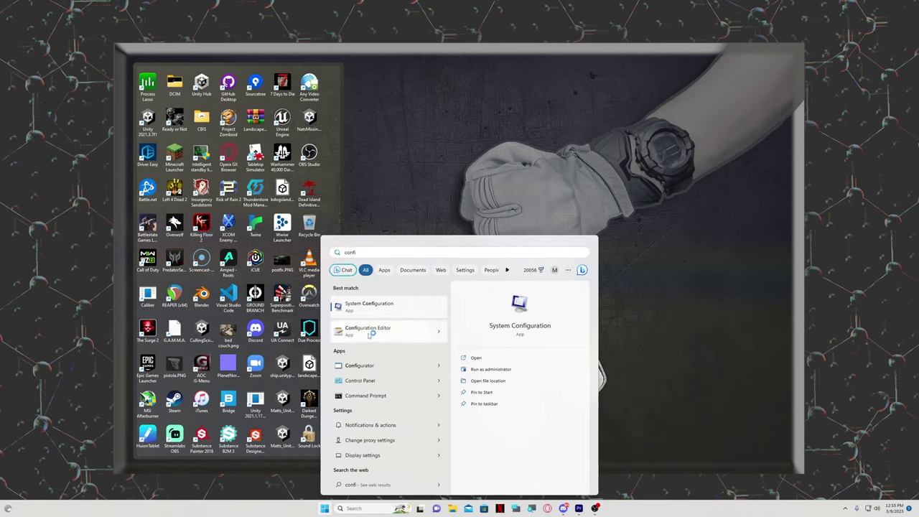
Launch the Configuration Editor maximized, delete the Include row, and add a 31-band graphic EQ.
click(371, 332)
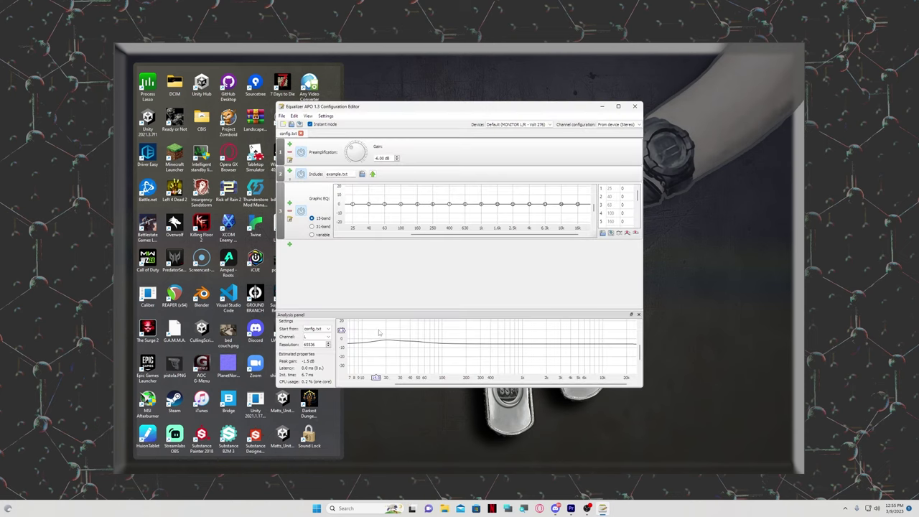
click(603, 107)
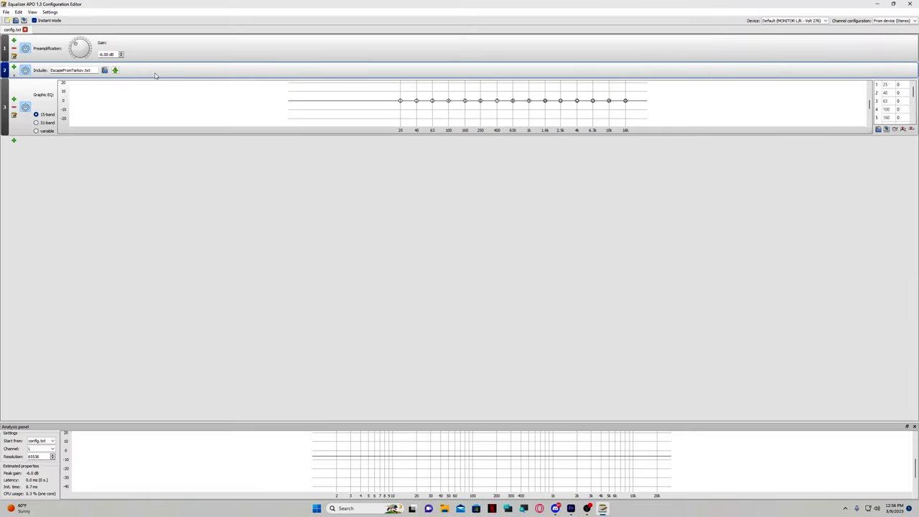
key(Delete)
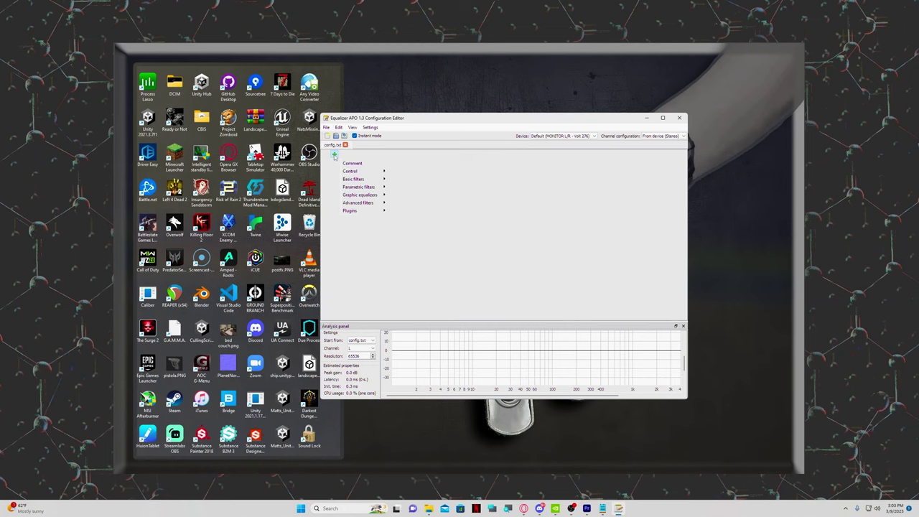
mouse_move(363, 195)
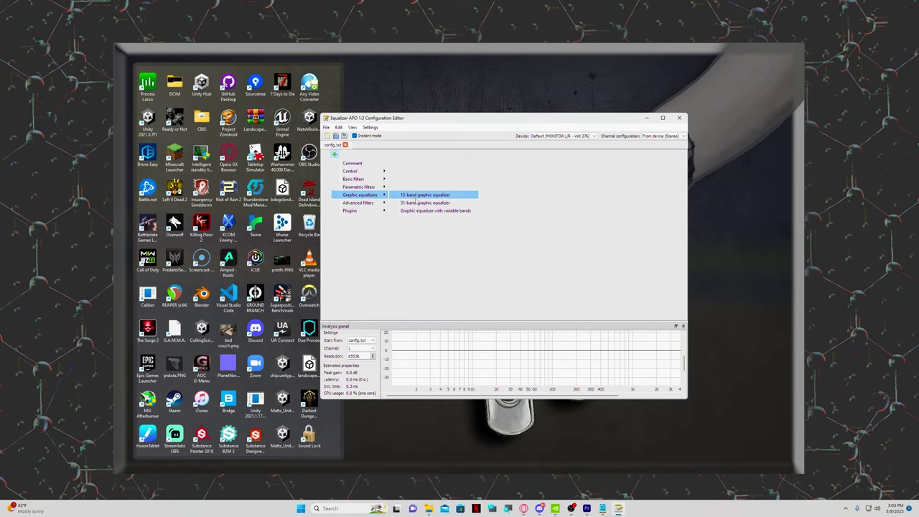
click(418, 199)
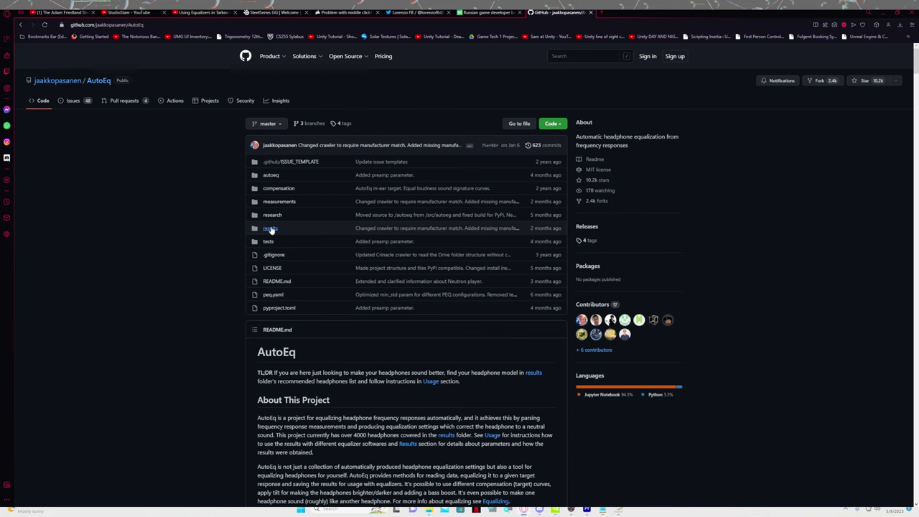
Open AutoEq's results folder and scroll through the Recommended Results headphone list.
click(271, 229)
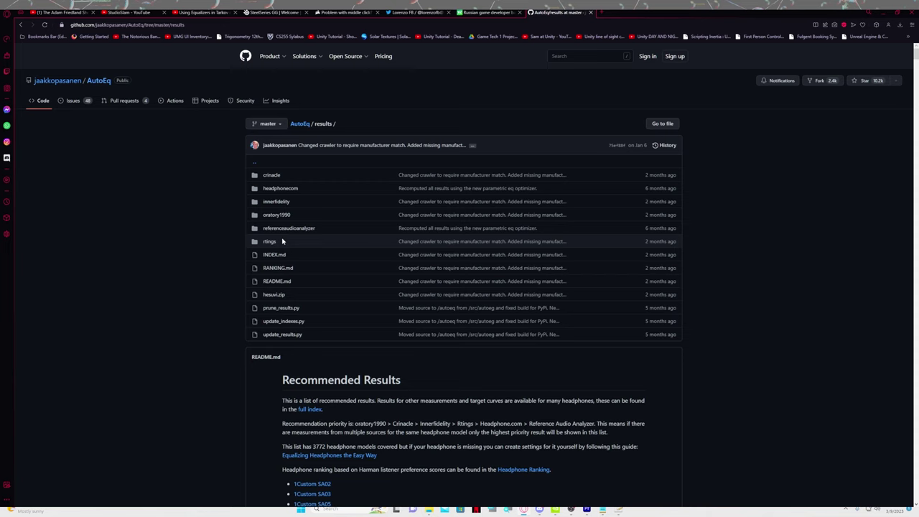
scroll(282, 241, down, 3)
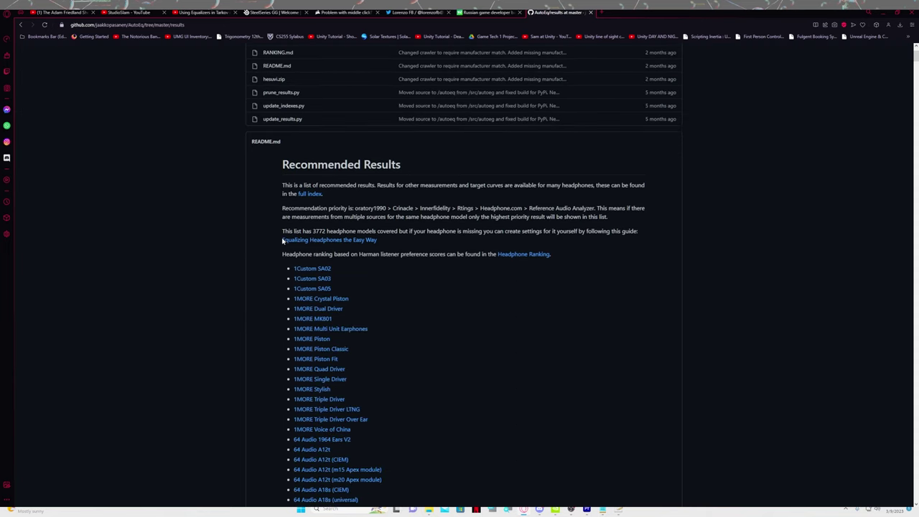
scroll(282, 242, down, 20)
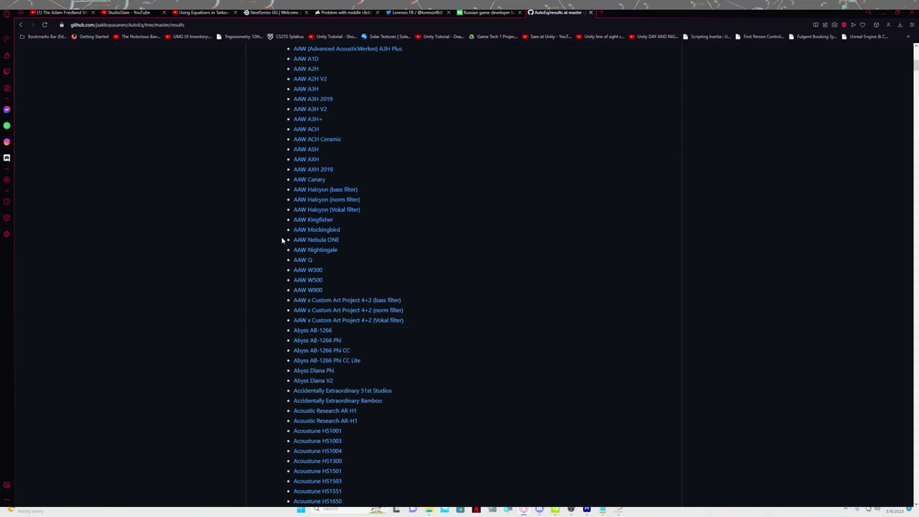
scroll(283, 241, down, 15)
Search the page for 'trn x7', open Truthear Zero GraphicEQ.txt, and select its GraphicEQ line.
key(ctrl+f)
key(BackSpace)
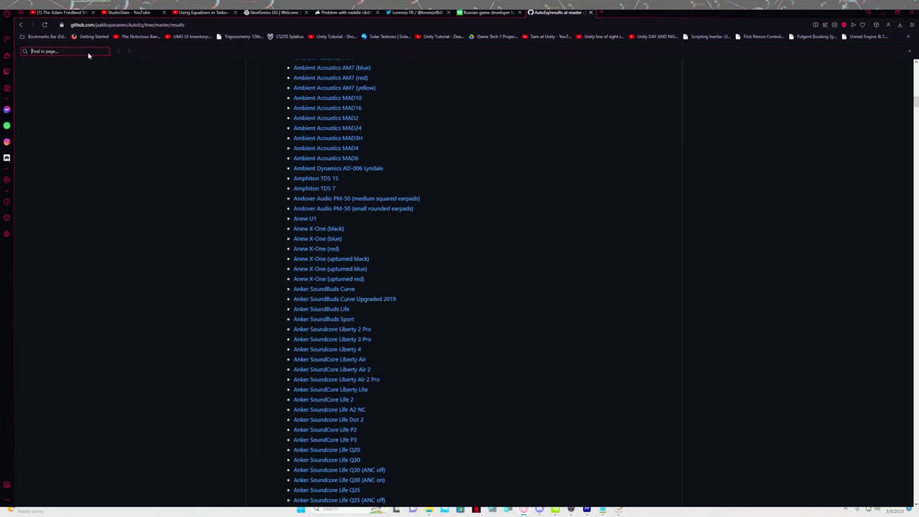
text(trn x7)
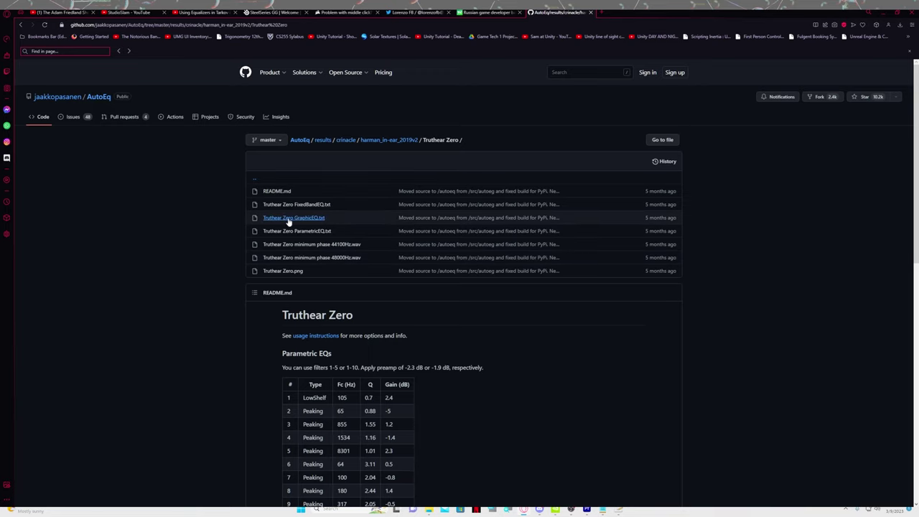
click(289, 219)
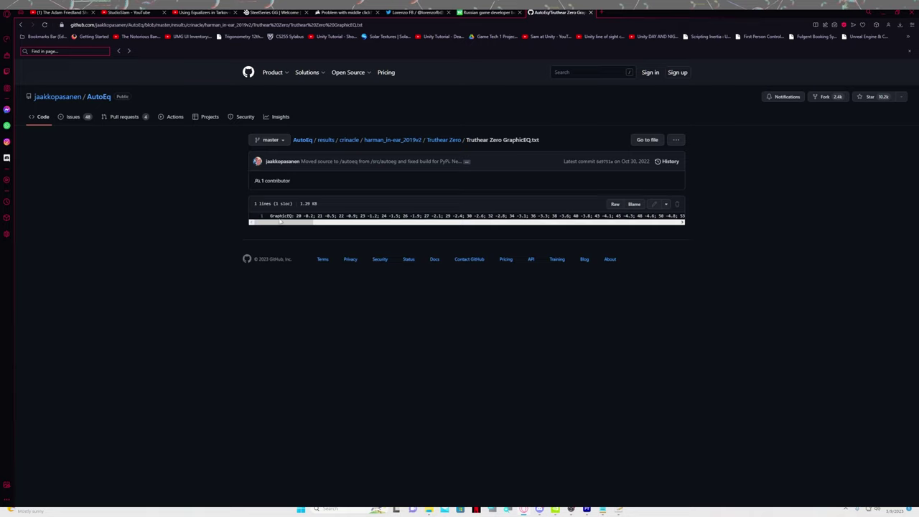
drag(270, 216, 704, 218)
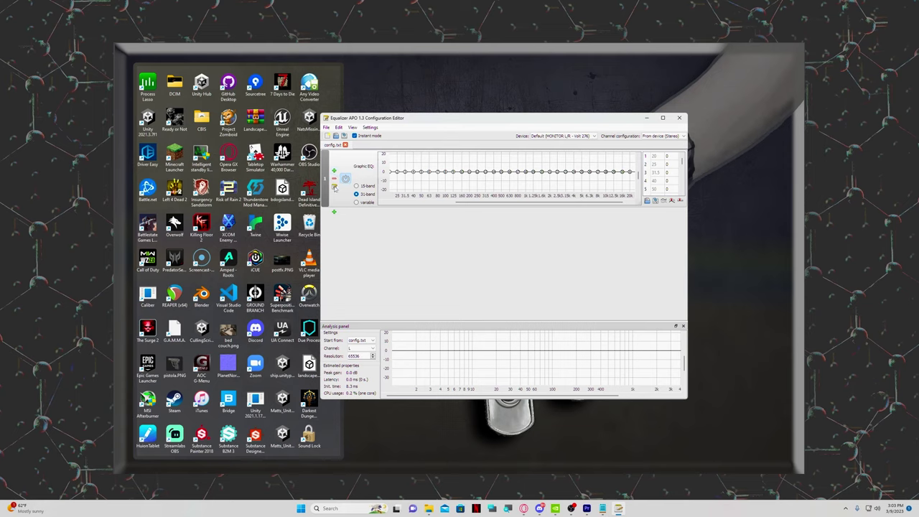
Replace the graphic EQ's text values with the pasted Truthear Zero GraphicEQ line and return to the graph.
click(335, 188)
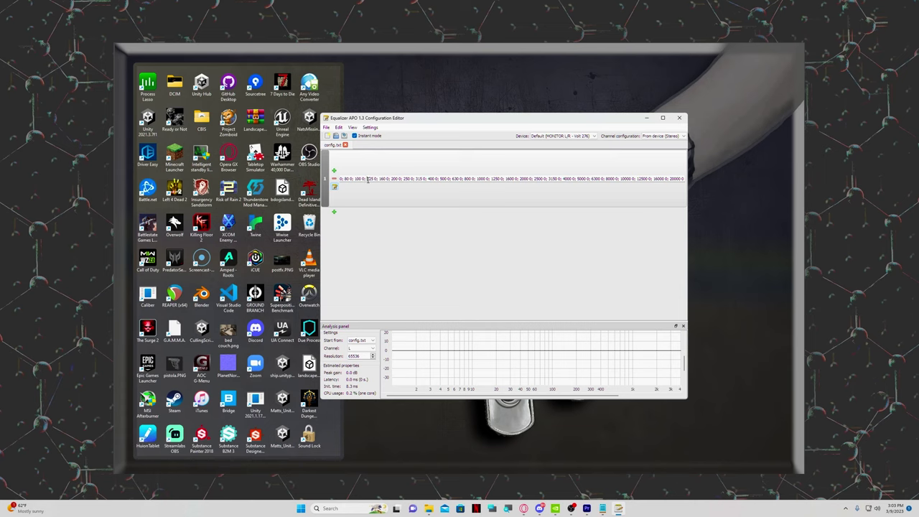
key(ctrl+a)
key(BackSpace)
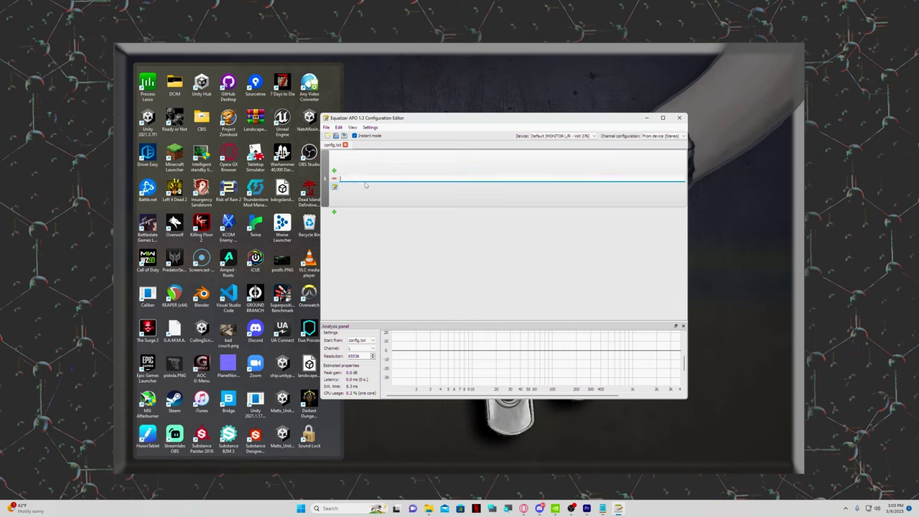
text(0: 8738 -1.0; 8739 -0.9; 9749 -0.3; 10205 -1.0; 10878 -1.3; 11490 -1.7; 12137 -2.2; 12821 -2.7; 13543 -3.4; 14305 -4.1; 15110 -4.9; 15961 -5.7; 16860 -6.7; 17809 -7.7; 18812 -8.8; 19871 -10.0)
right_click(363, 180)
click(388, 220)
click(442, 203)
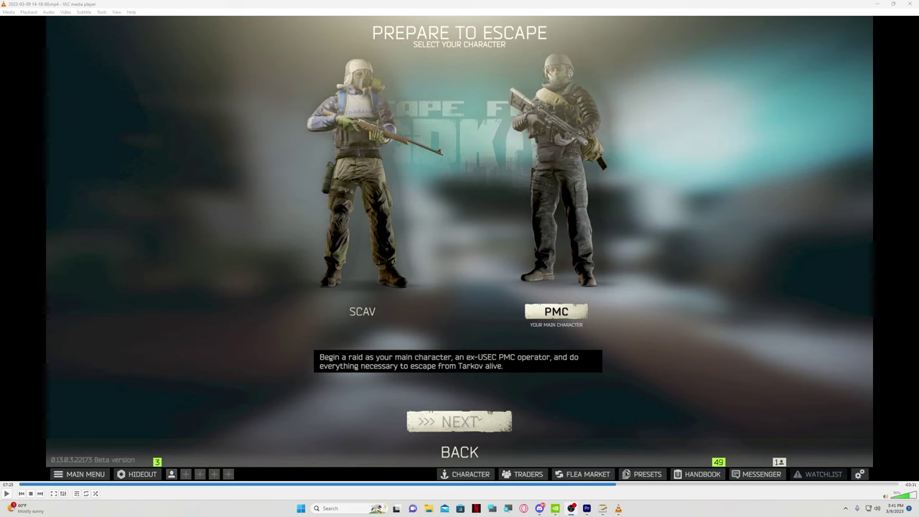
Play the Tarkov recording, pause it mid-raid, and move the shrunken VLC window lower right.
key(space)
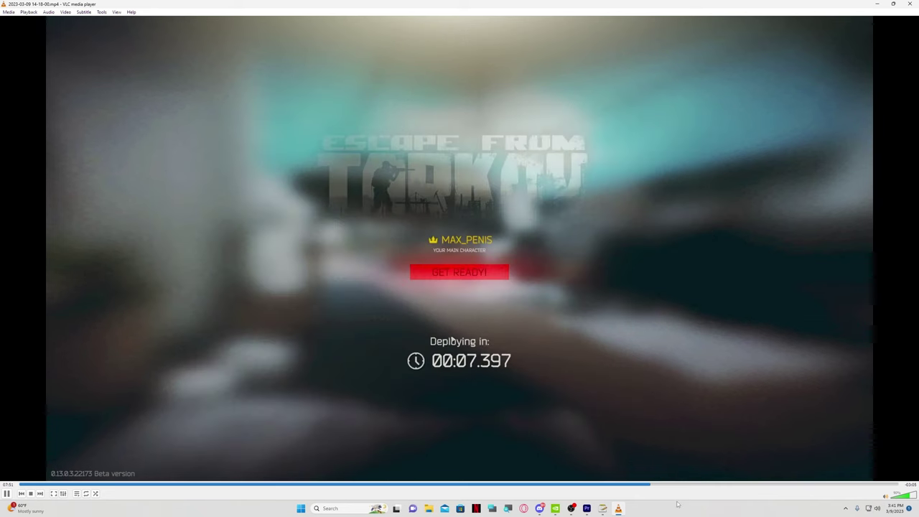
click(694, 485)
key(space)
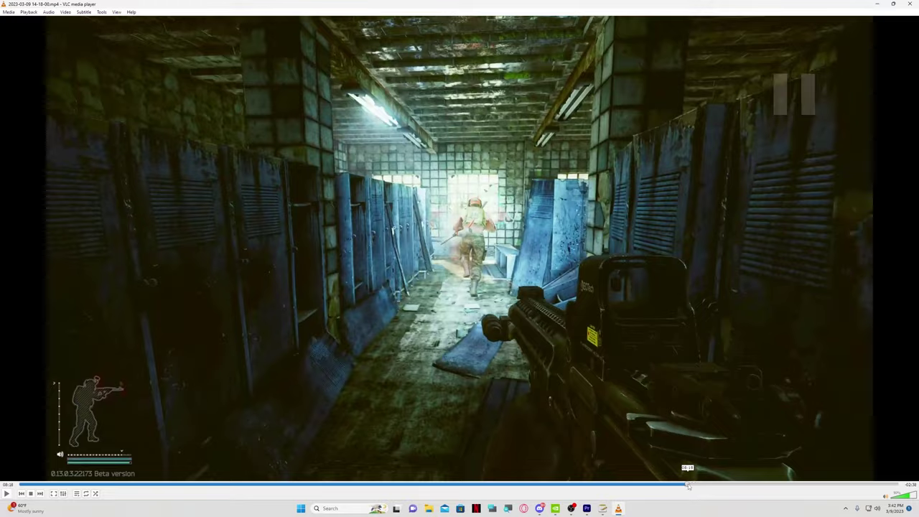
click(645, 486)
click(679, 485)
key(super+shift+s)
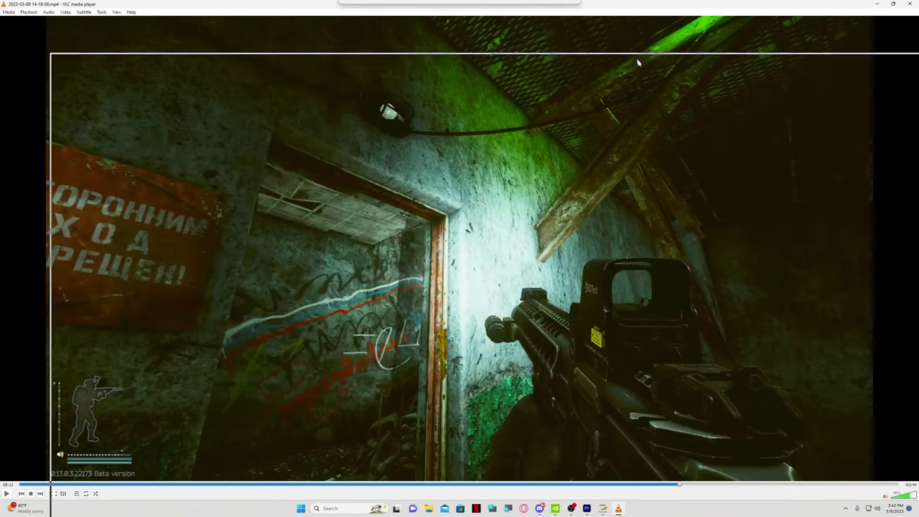
drag(632, 6, 551, 316)
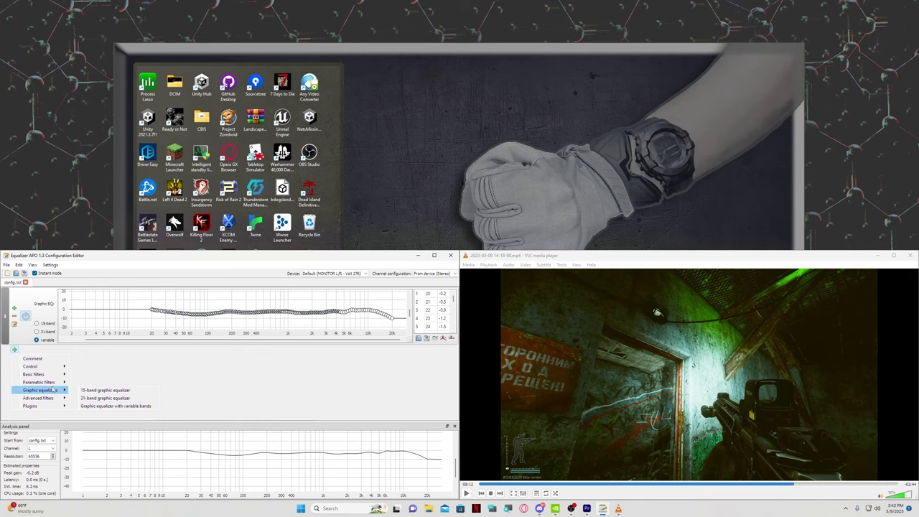
Add a flat 15-band graphic EQ after the Truthear Zero curve and resume the Tarkov video.
click(95, 391)
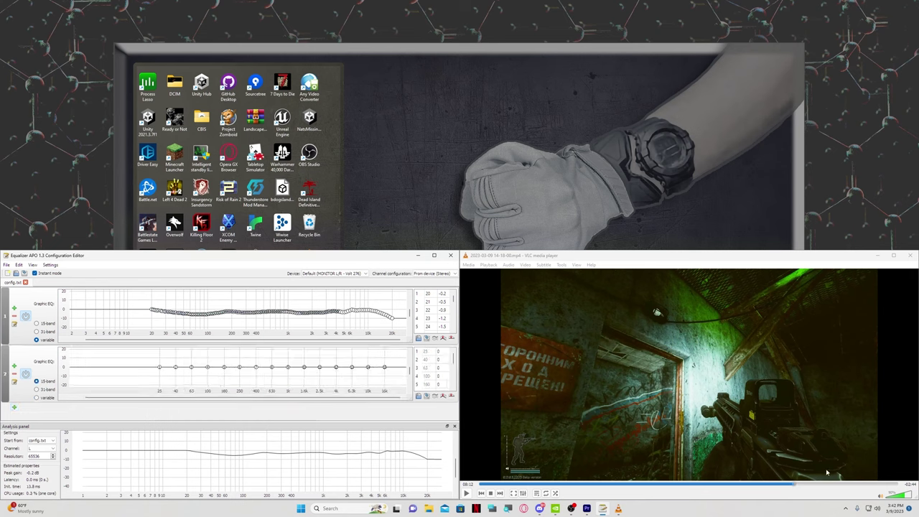
click(792, 486)
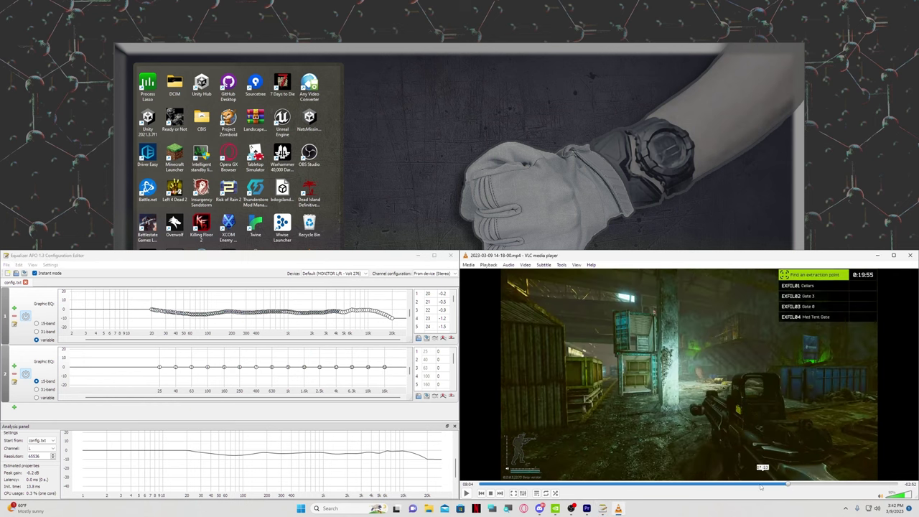
click(466, 493)
drag(368, 368, 369, 362)
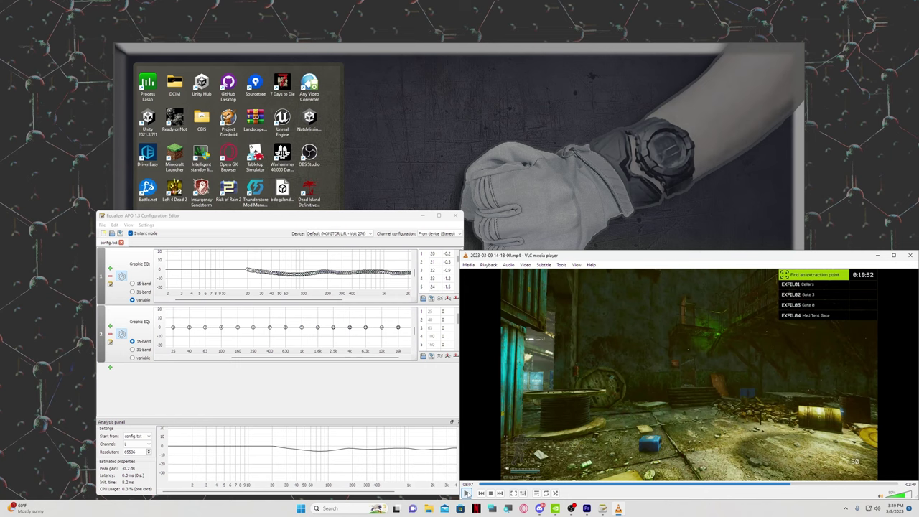
click(466, 495)
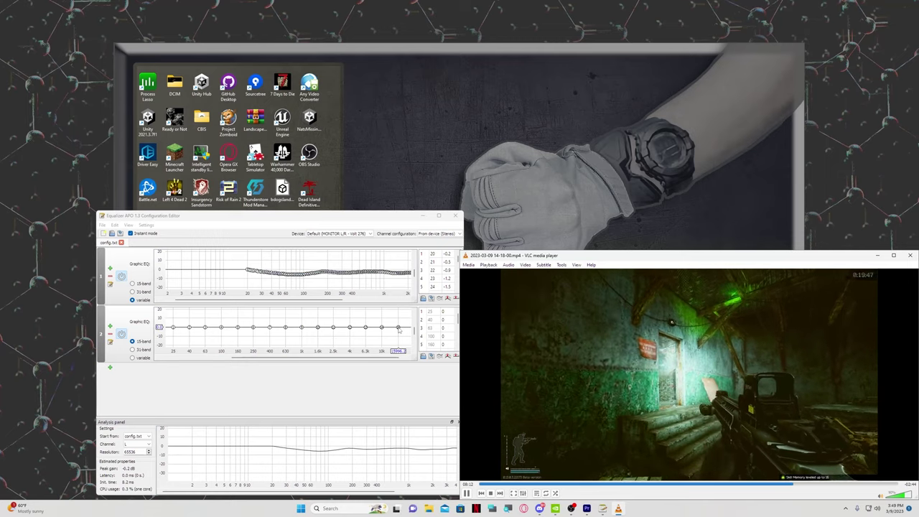
Boost the 16 kHz band and band 13 of the 15-band EQ while checking different video scenes.
mouse_move(399, 329)
mouse_down()
mouse_move(400, 311)
mouse_move(399, 327)
mouse_move(382, 323)
mouse_move(385, 310)
mouse_move(389, 328)
mouse_move(383, 322)
mouse_up()
click(793, 487)
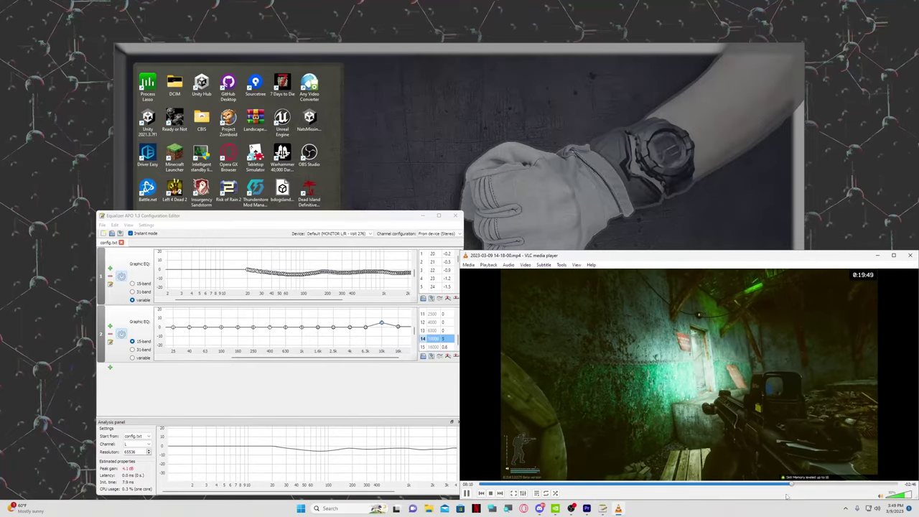
click(350, 333)
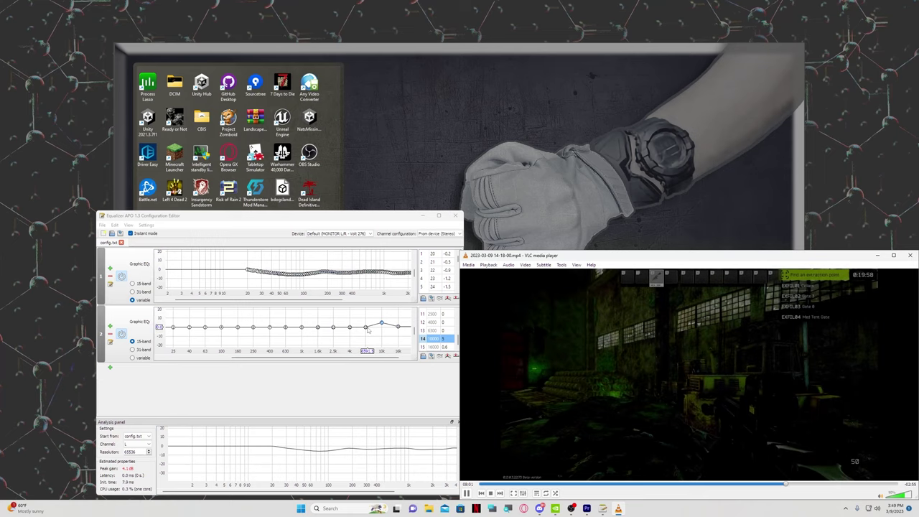
drag(366, 329, 350, 321)
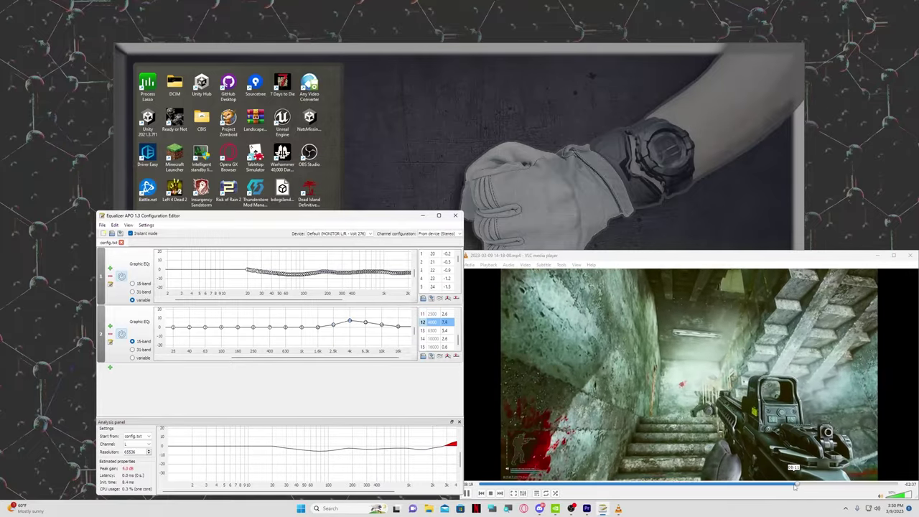
click(795, 487)
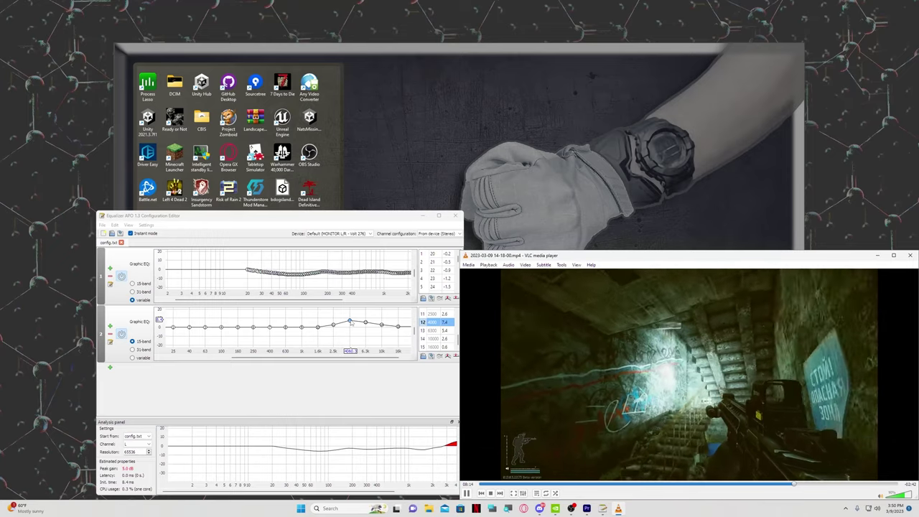